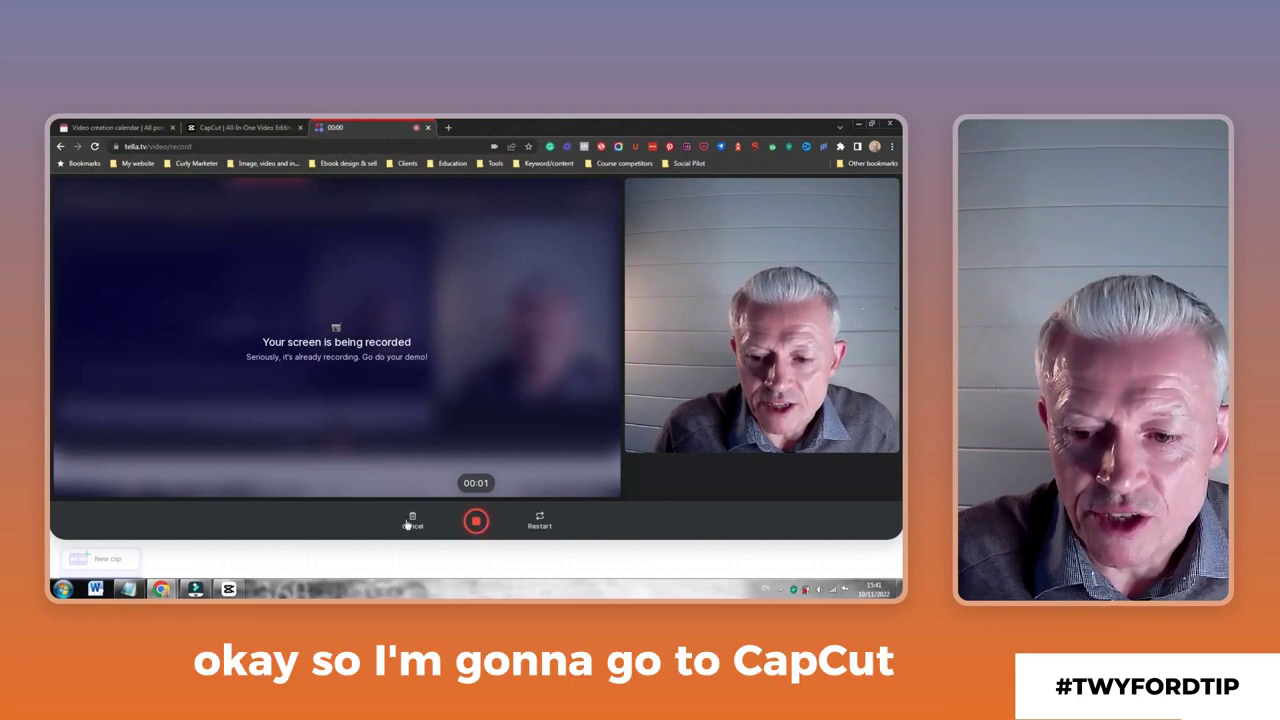
# Switch from the running Tella recording to CapCut project 1110 from the taskbar.
pyautogui.click(229, 589)
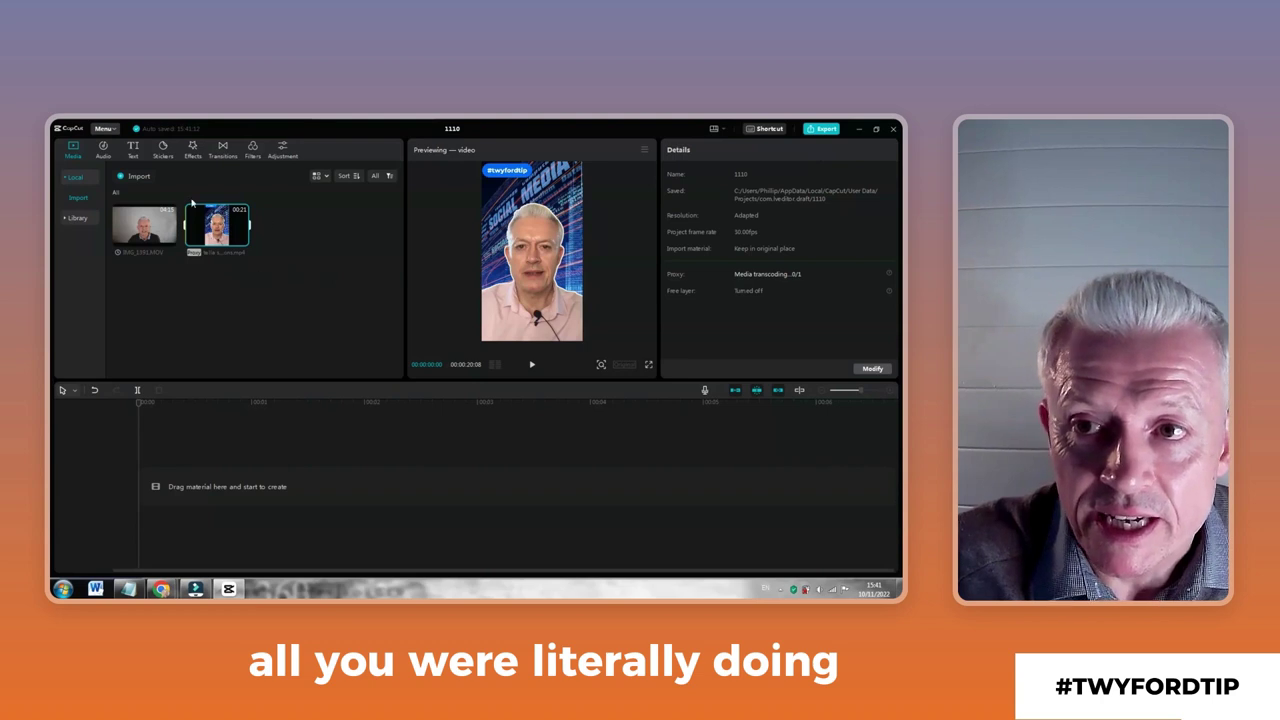
# Drag the second clip, the Tella shorts video, from the Media panel onto the timeline.
pyautogui.moveTo(237, 232)
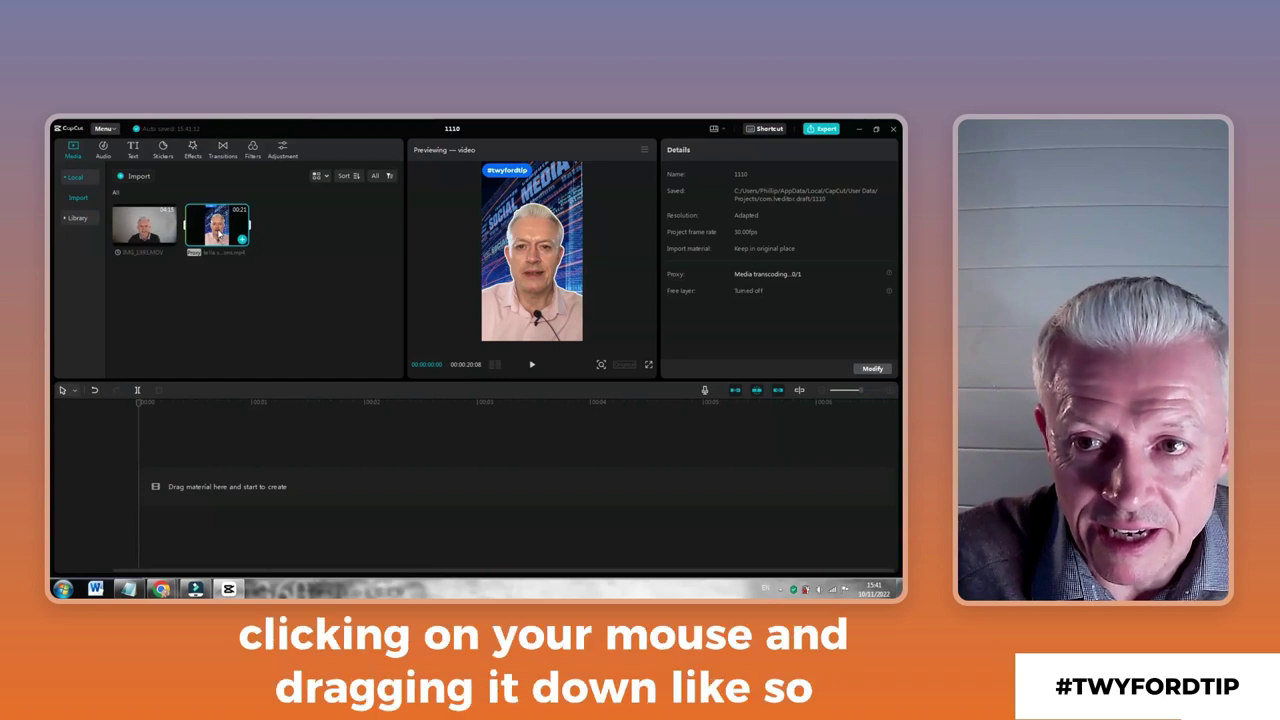
pyautogui.moveTo(217, 228); pyautogui.dragTo(147, 490)
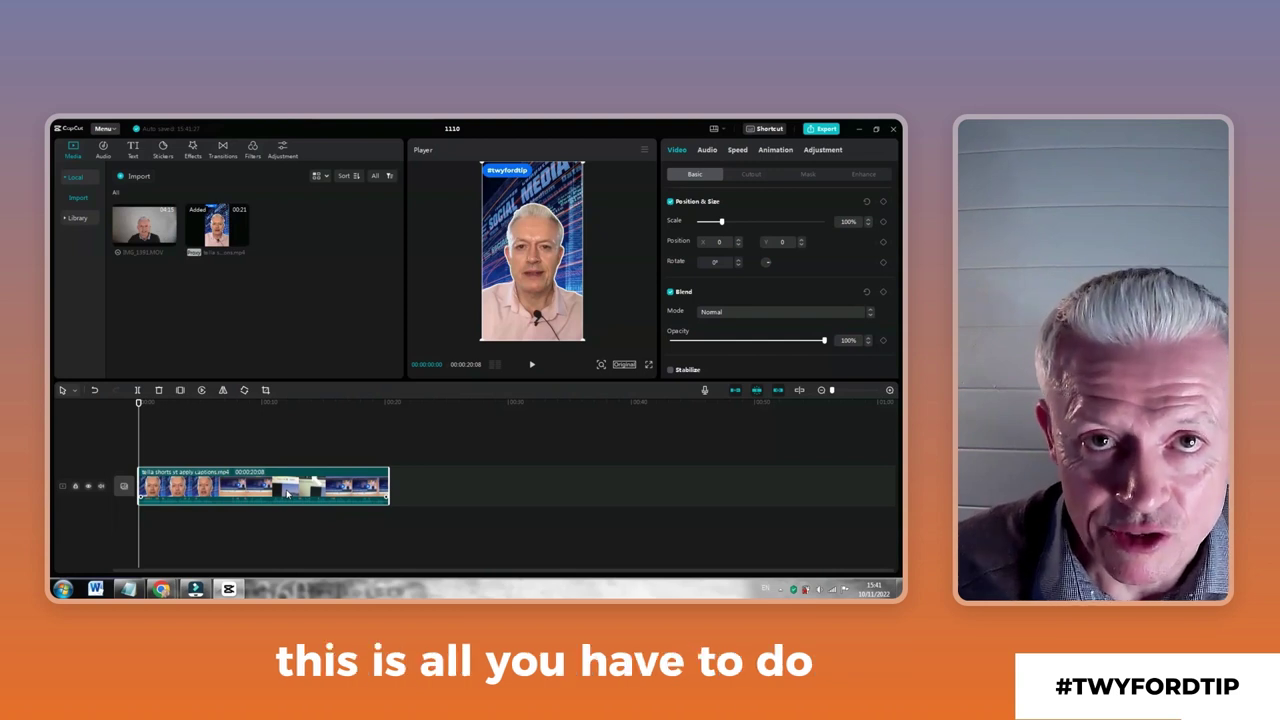
# Create English auto captions from the clip's speech via Text > Auto captions.
pyautogui.click(133, 151)
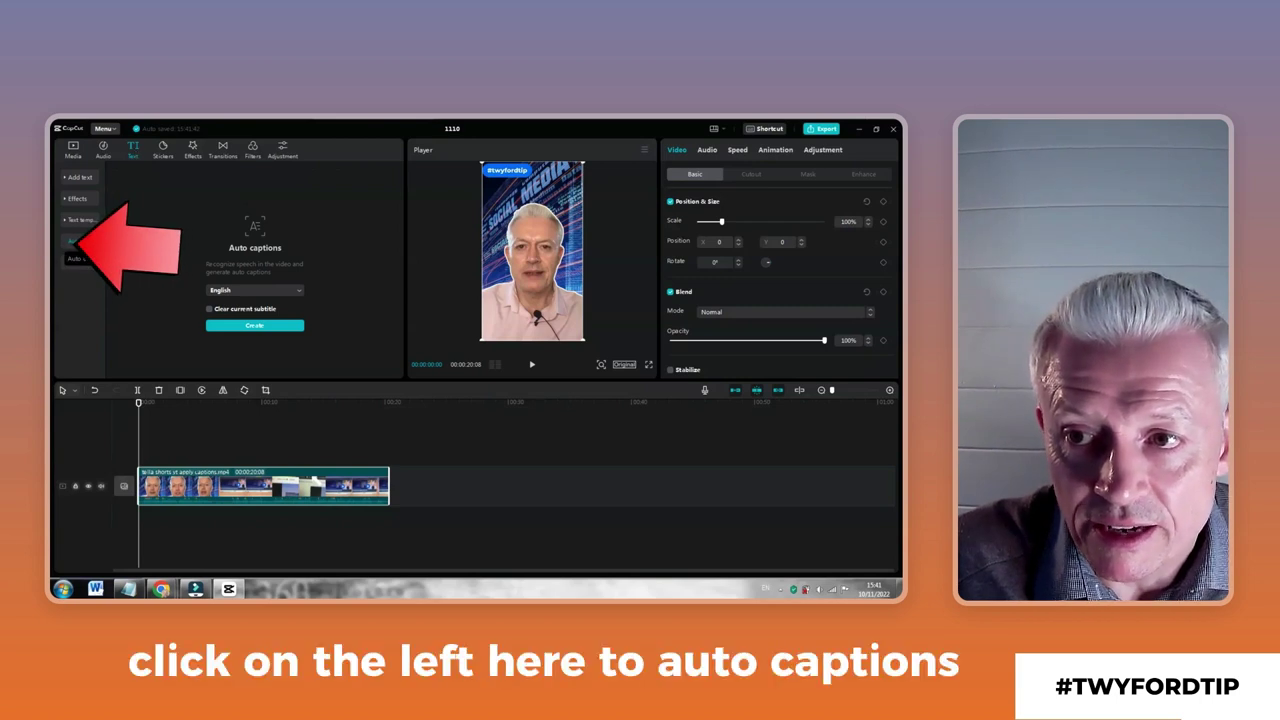
pyautogui.click(83, 244)
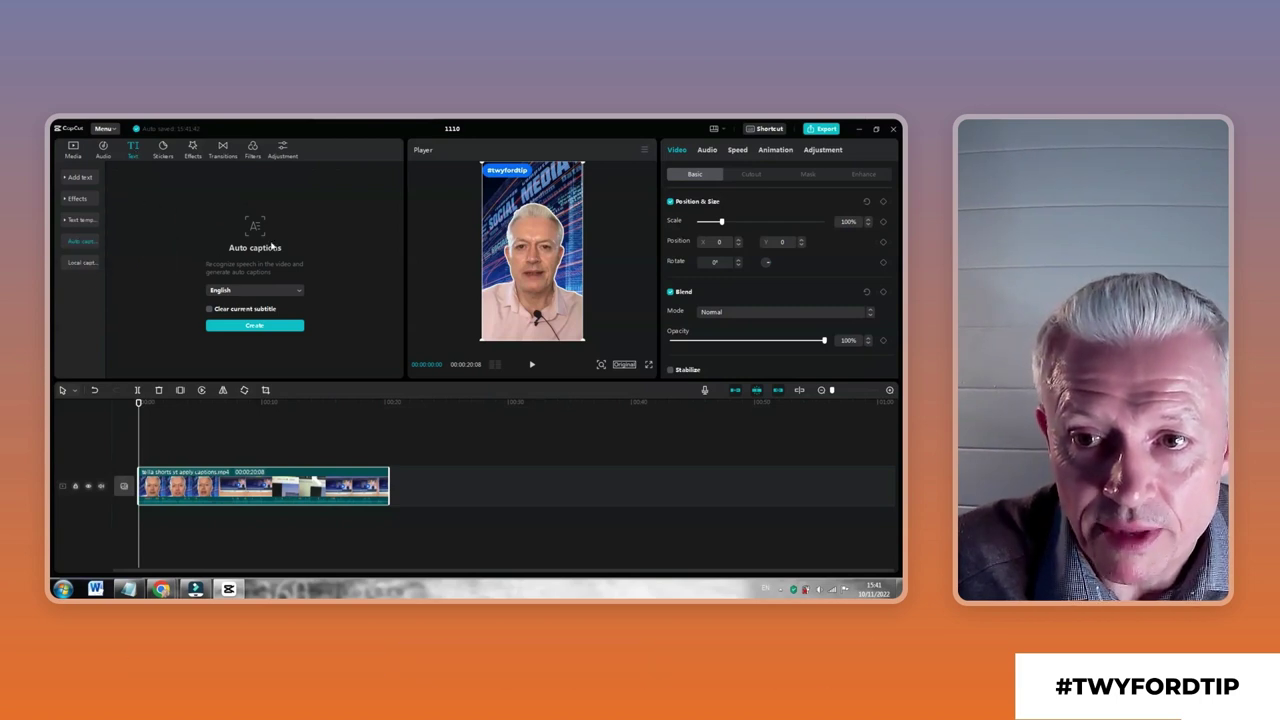
pyautogui.click(261, 330)
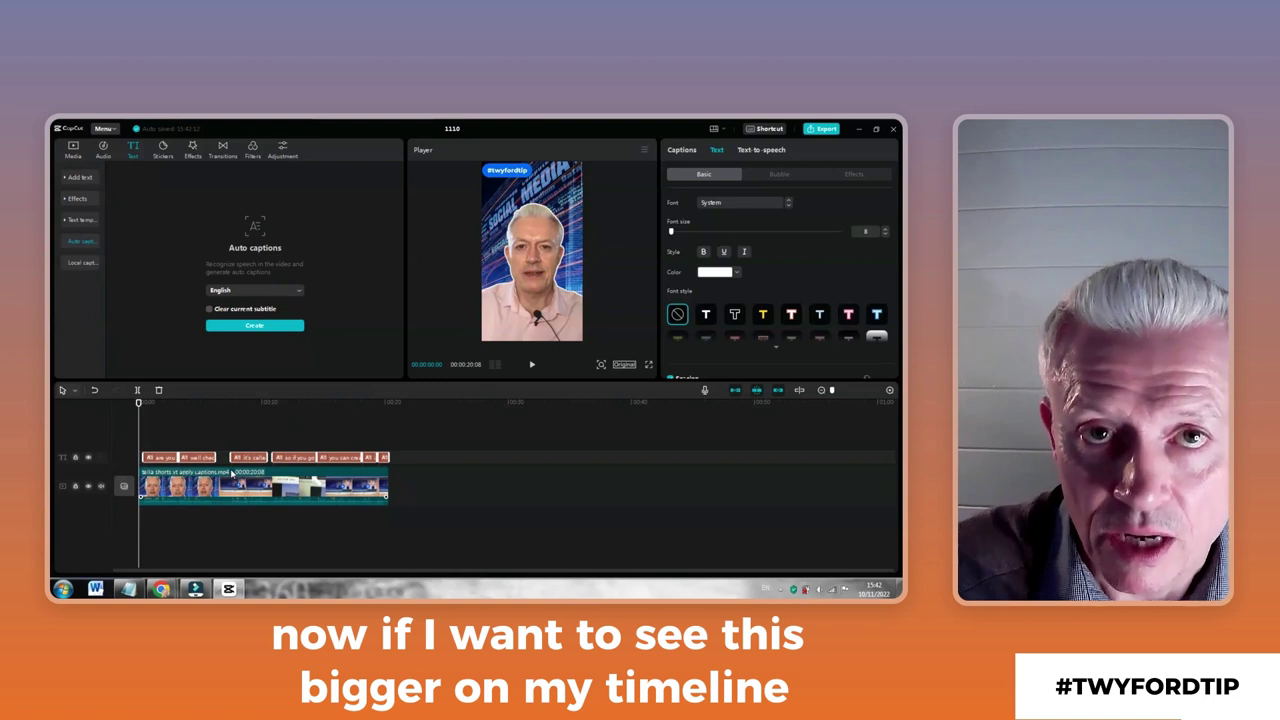
# Zoom the timeline in twice, scrub to the first caption and nudge it lower.
pyautogui.click(889, 392)
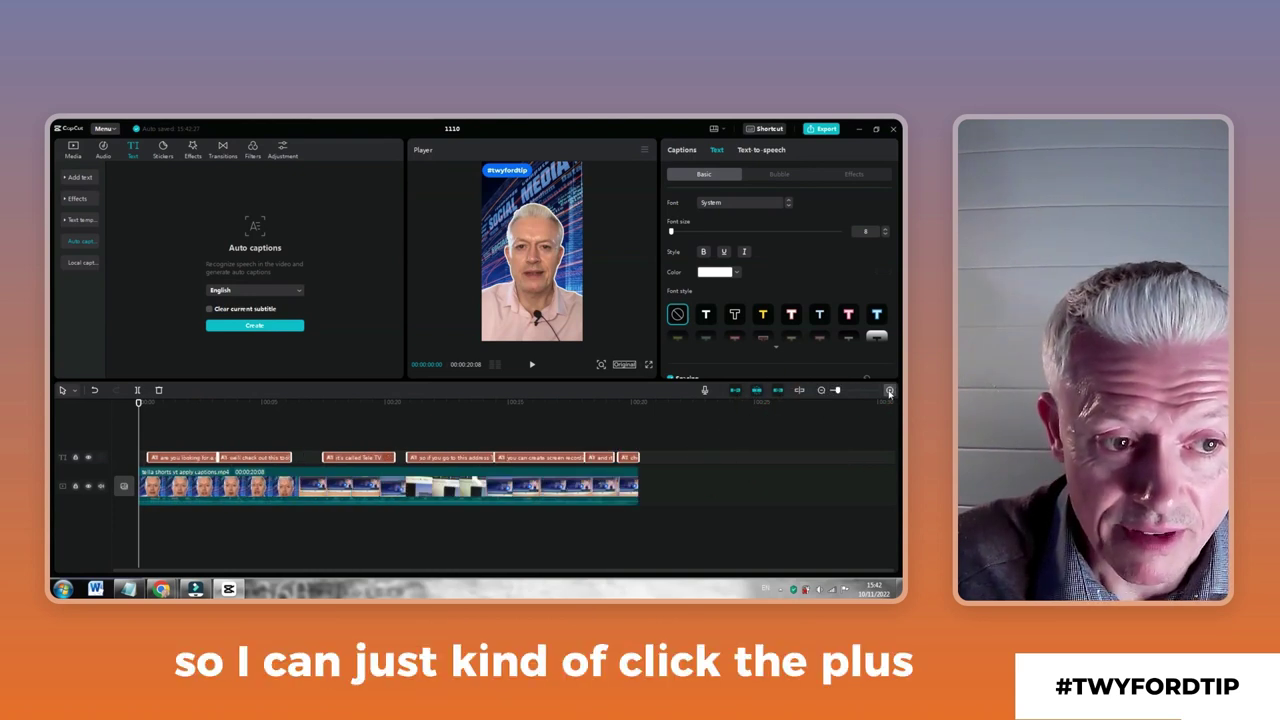
pyautogui.click(889, 392)
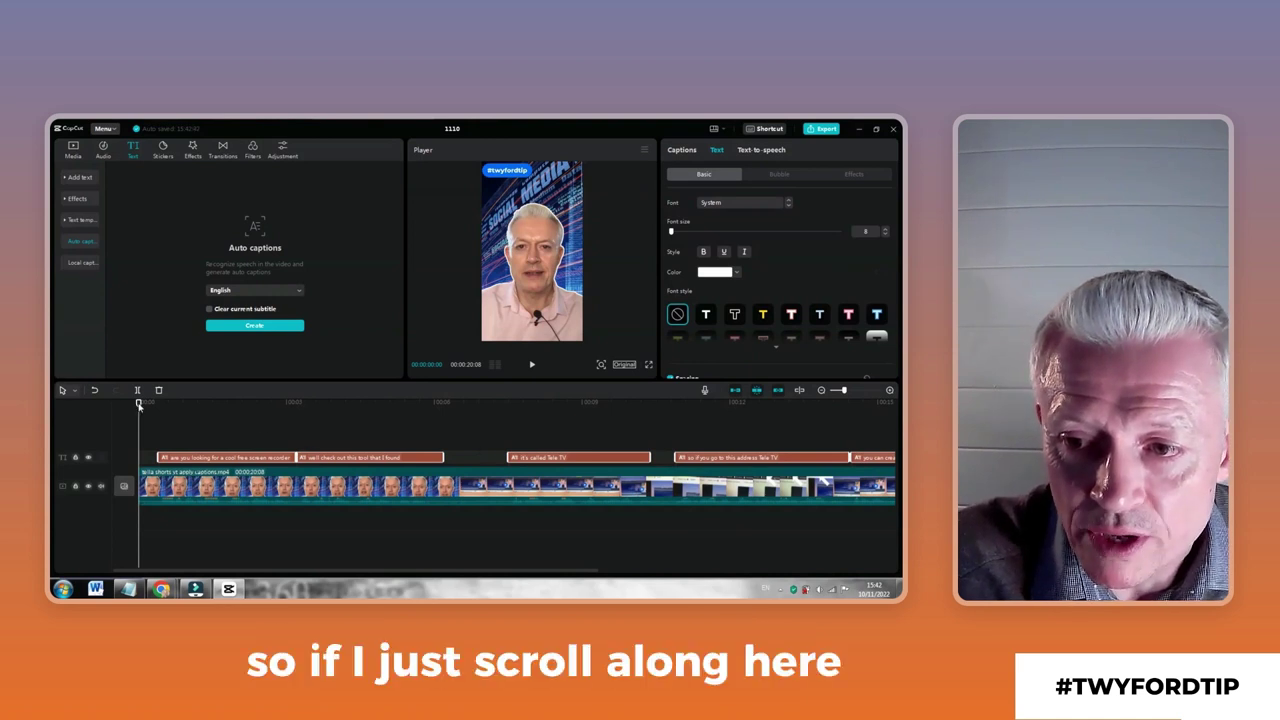
pyautogui.moveTo(143, 407); pyautogui.dragTo(225, 417)
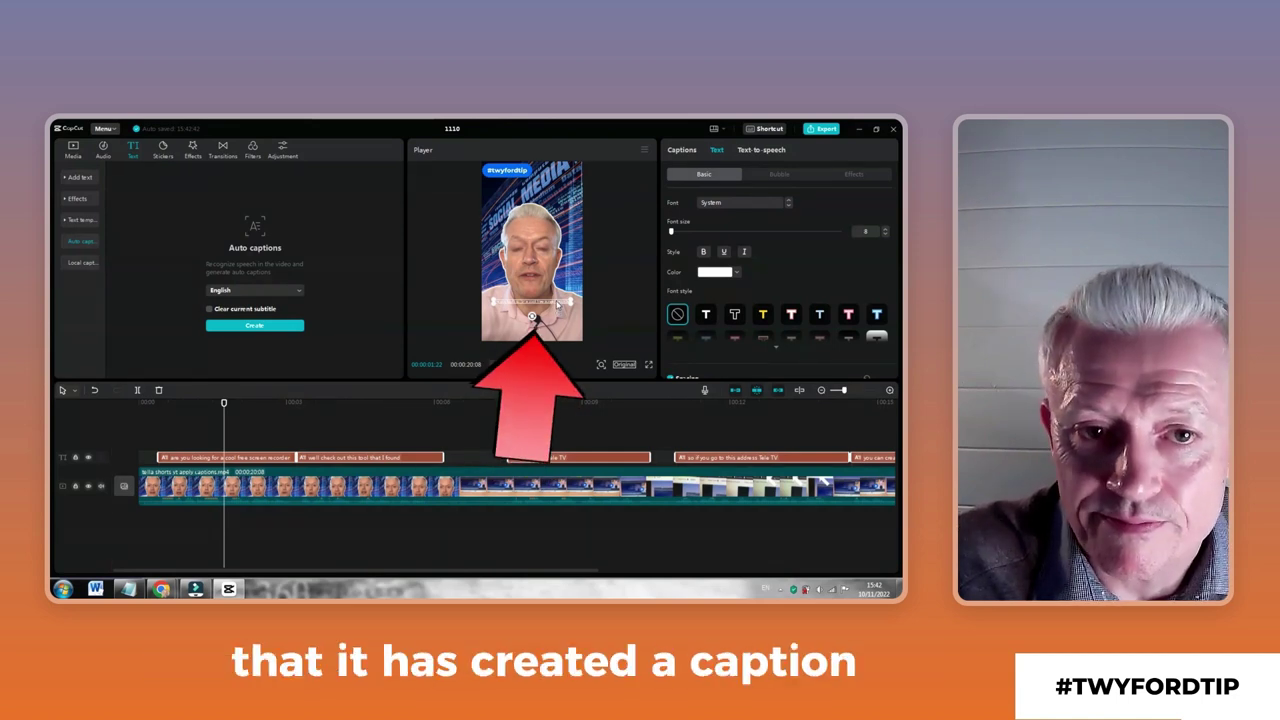
pyautogui.moveTo(557, 303); pyautogui.dragTo(560, 327)
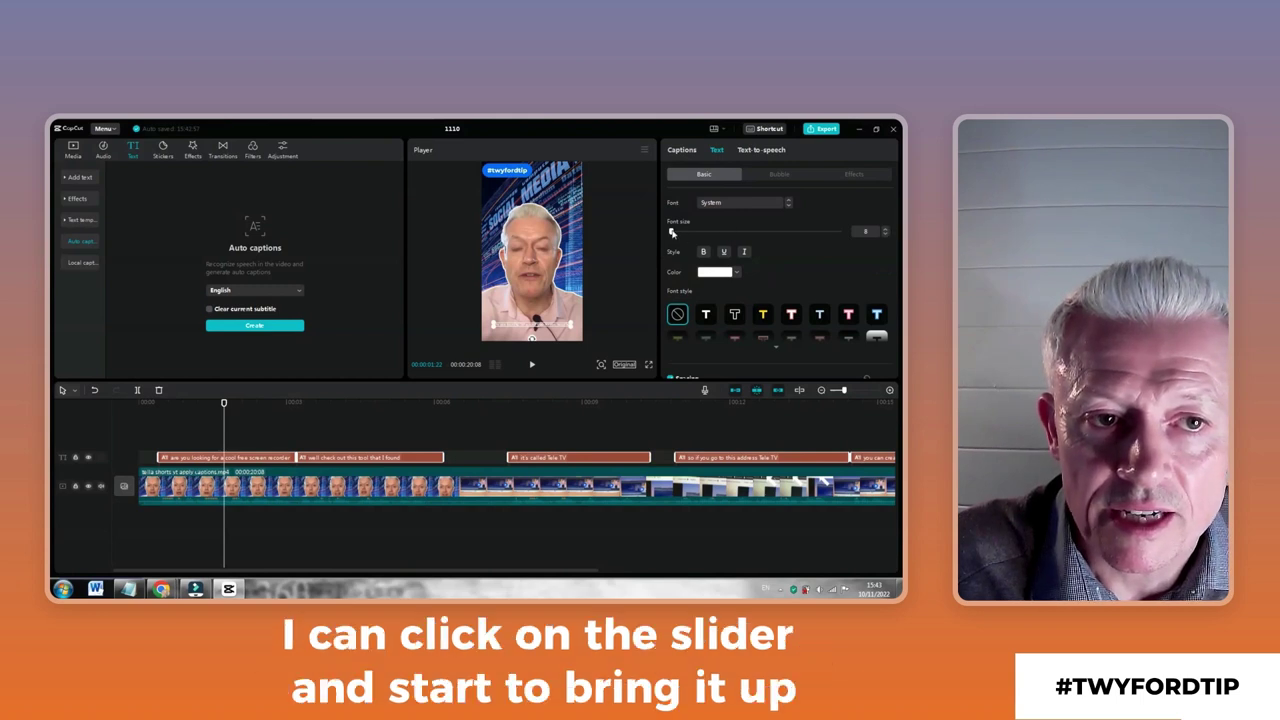
# Set the caption font size to 24 and drag the caption up over the speaker's chest.
pyautogui.moveTo(672, 232); pyautogui.dragTo(682, 234)
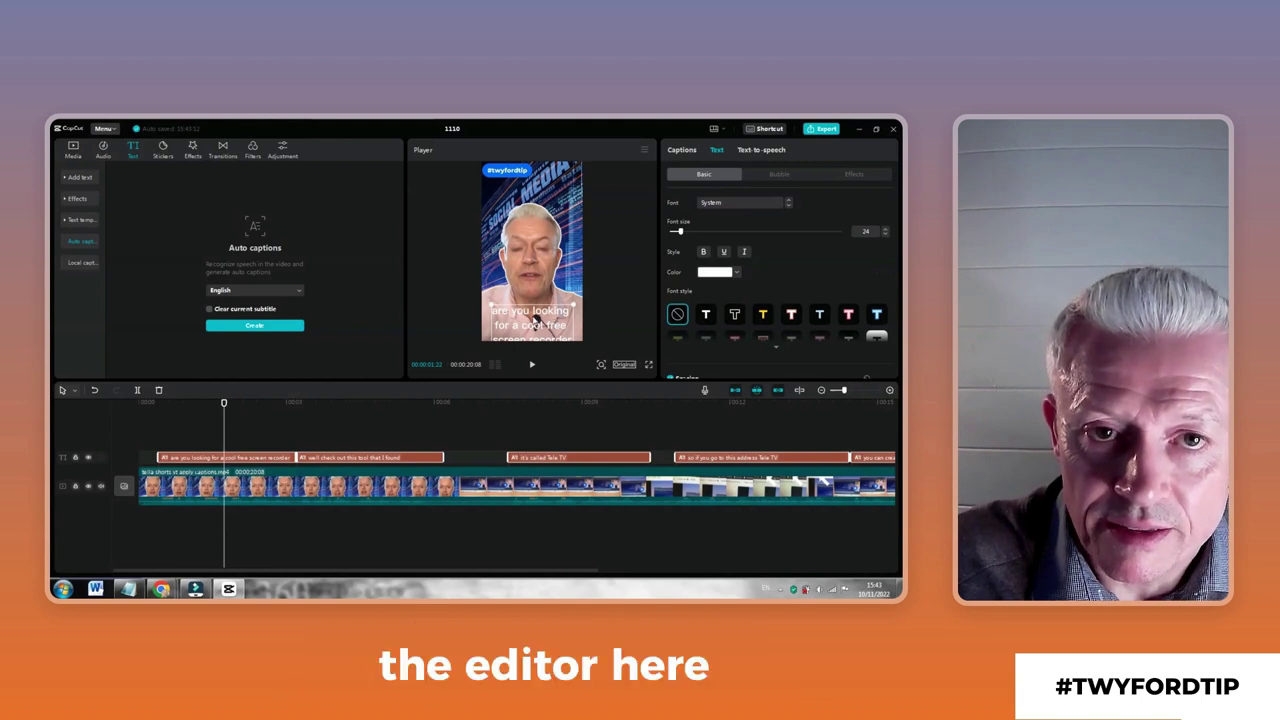
pyautogui.moveTo(553, 330); pyautogui.dragTo(543, 321)
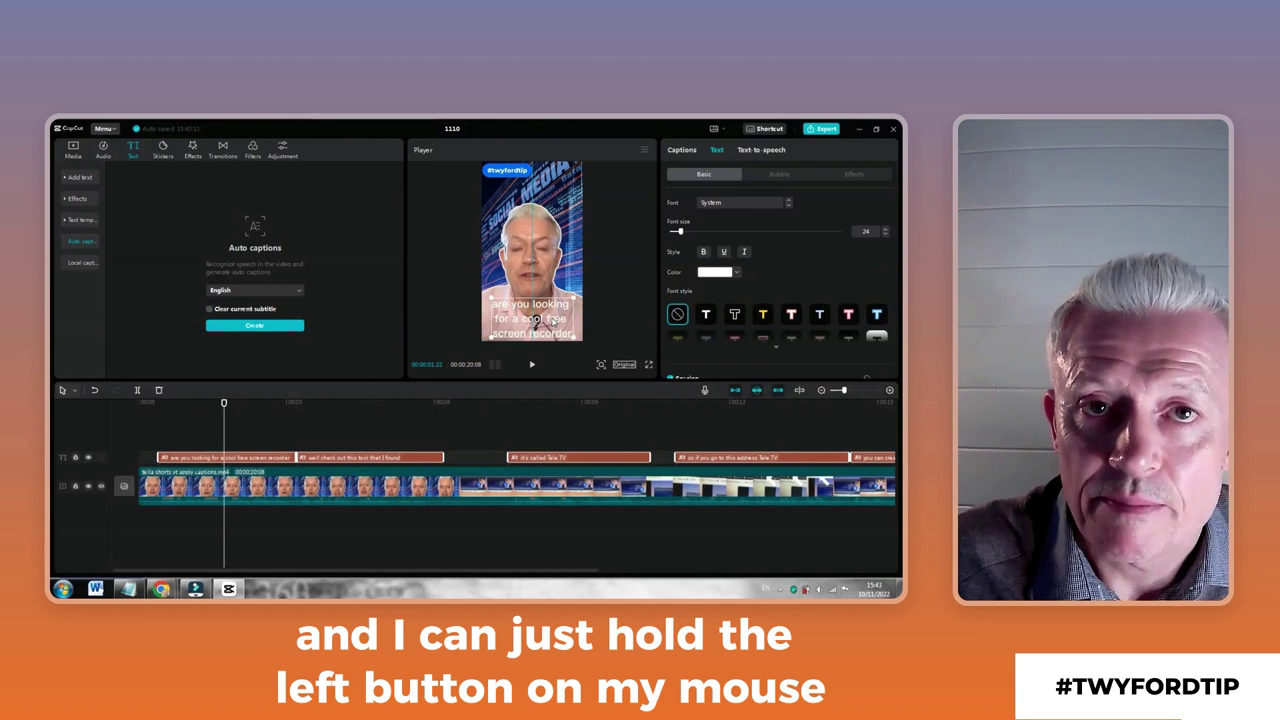
pyautogui.moveTo(553, 318); pyautogui.dragTo(553, 307)
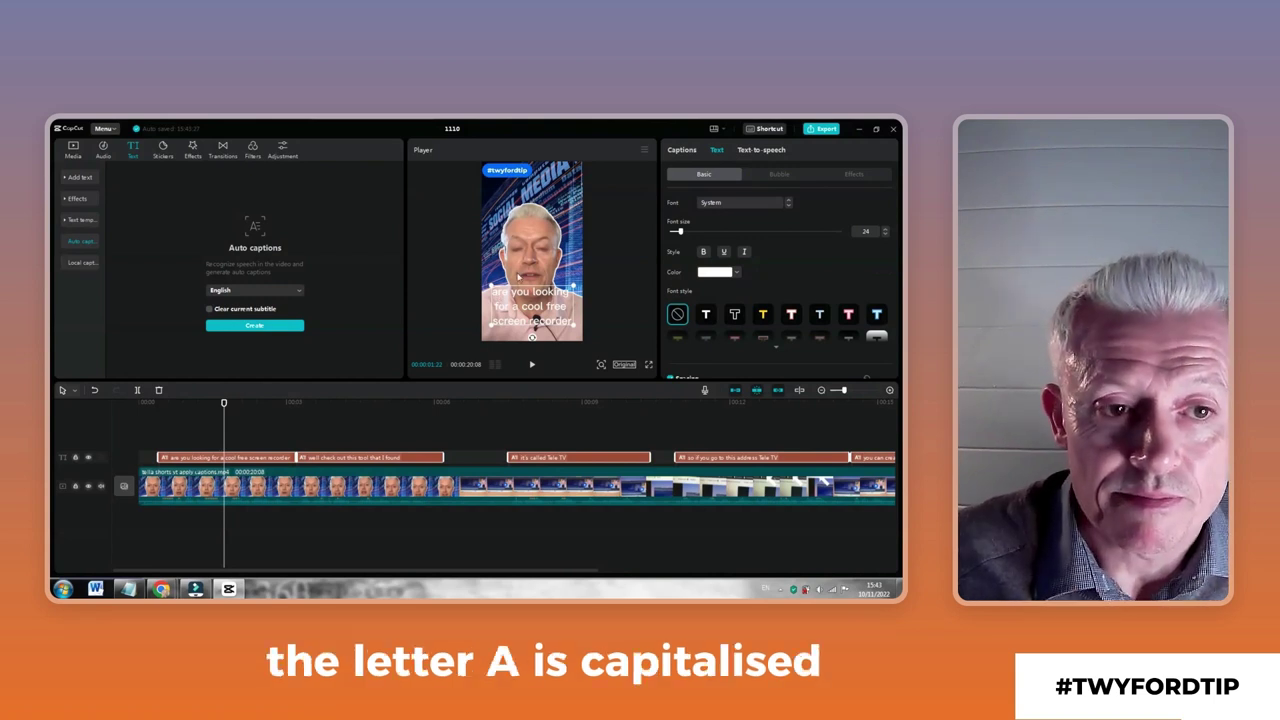
# Replace the first caption's lowercase 'a' with 'A' so it reads 'Are you looking…'.
pyautogui.click(560, 305)
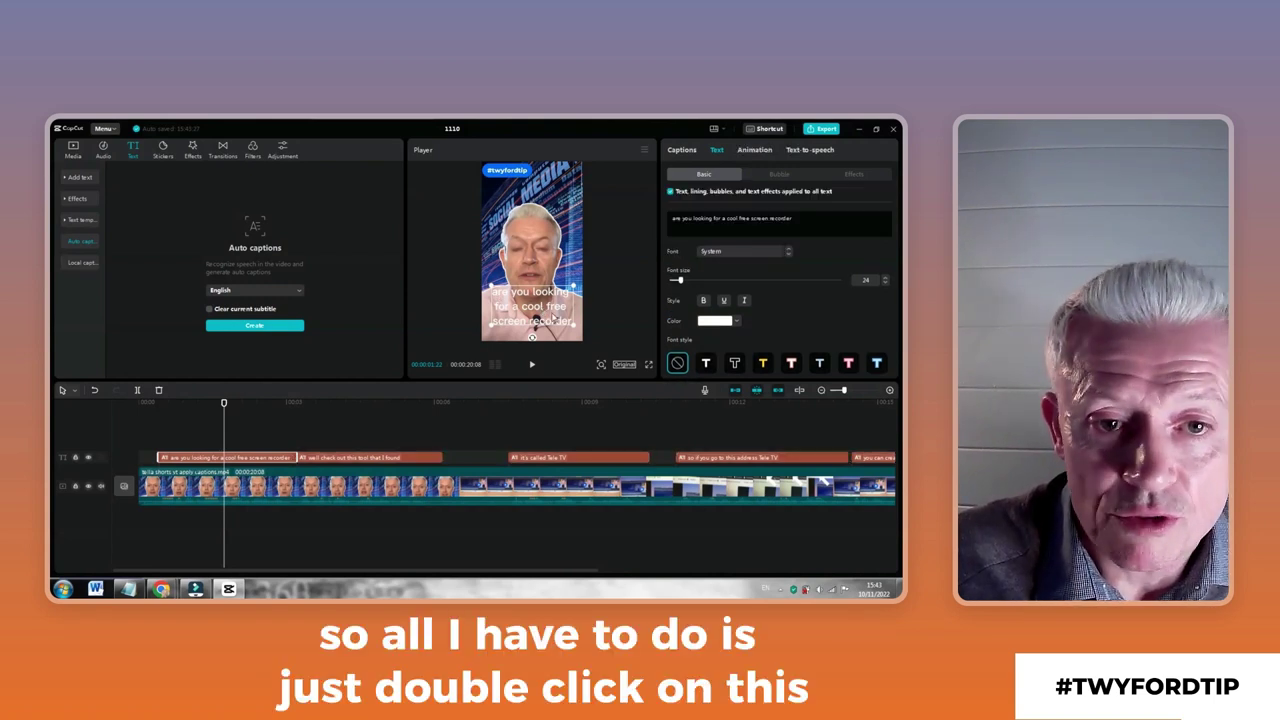
pyautogui.doubleClick(540, 310)
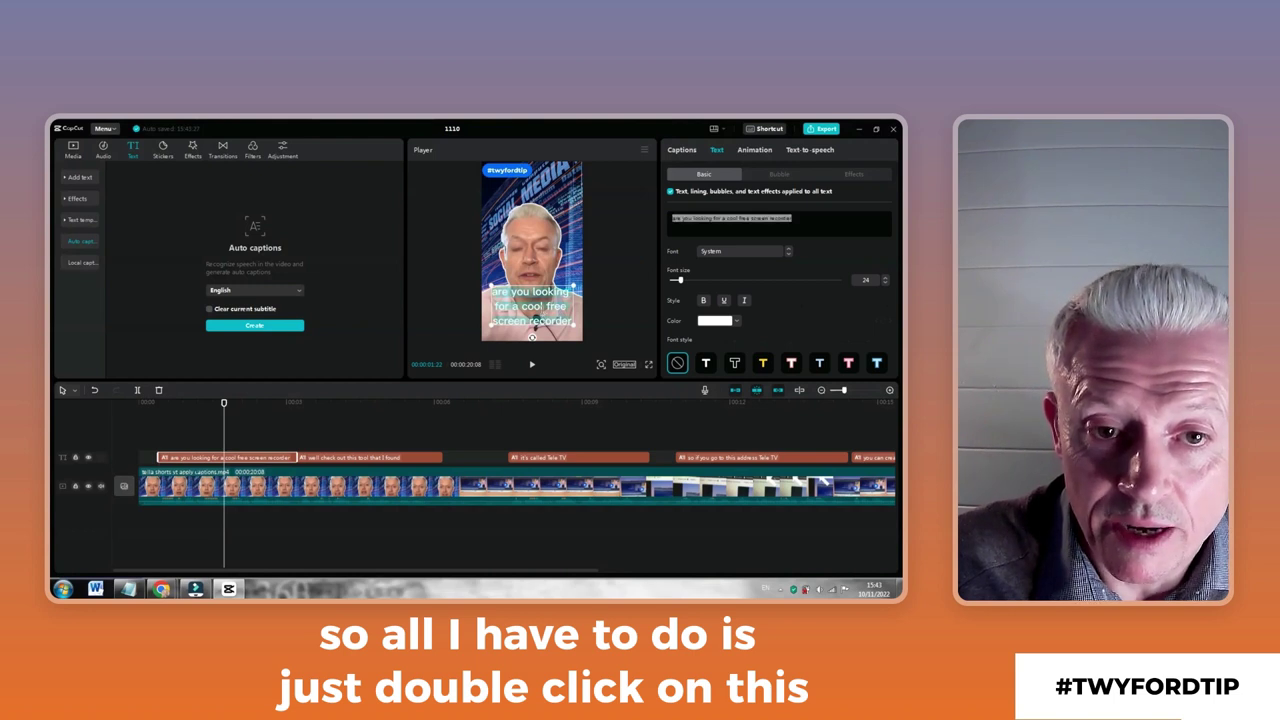
pyautogui.click(710, 218)
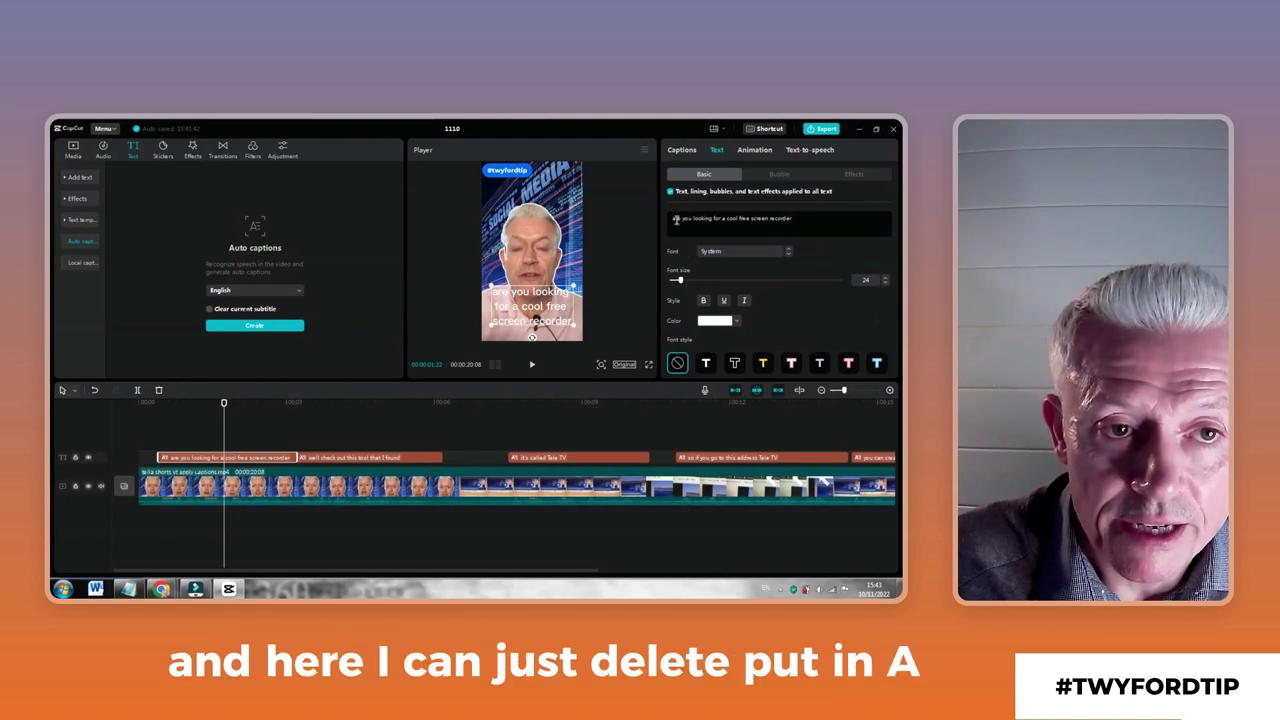
pyautogui.press('BackSpace')
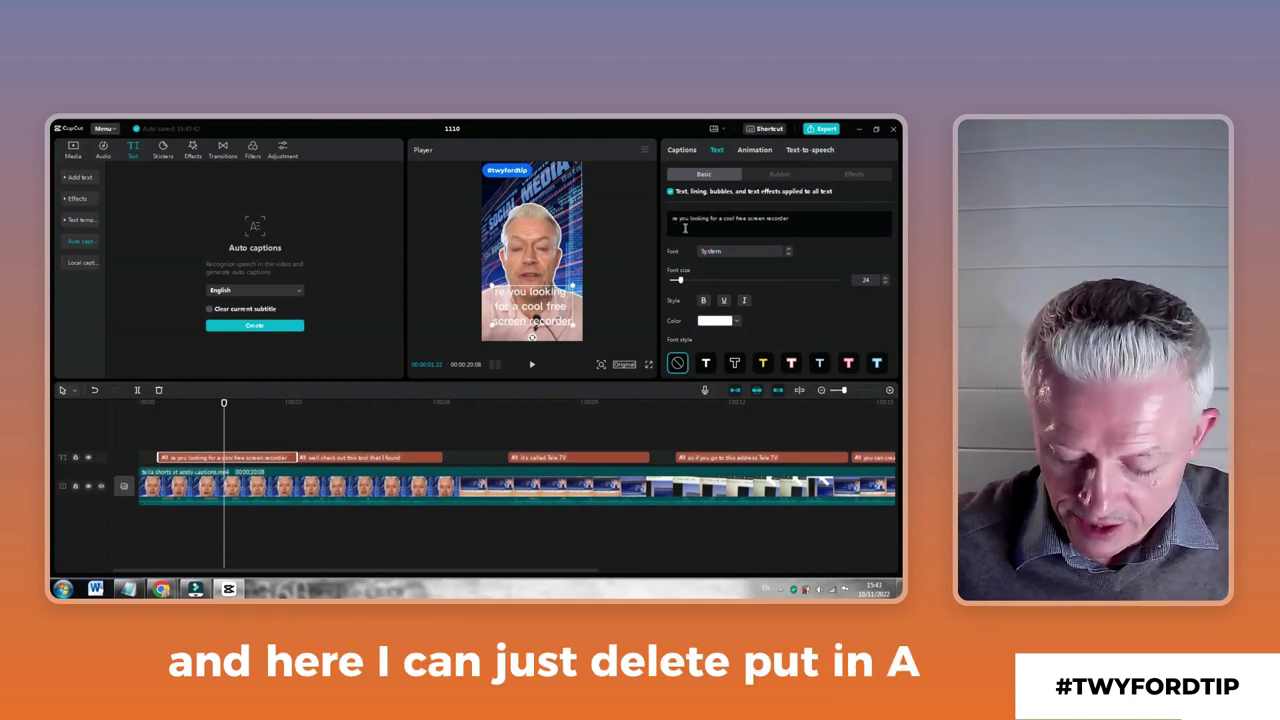
pyautogui.write('A')
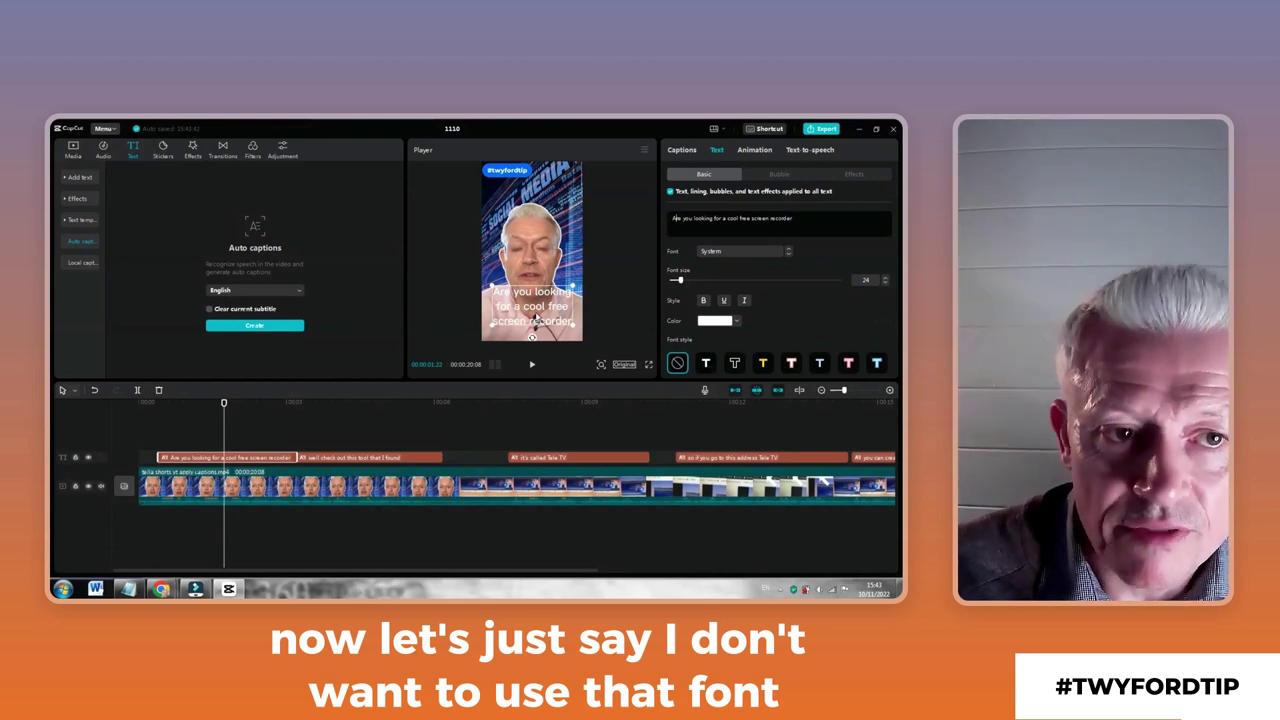
# Pick Montserrat from the Font dropdown for the caption.
pyautogui.click(727, 257)
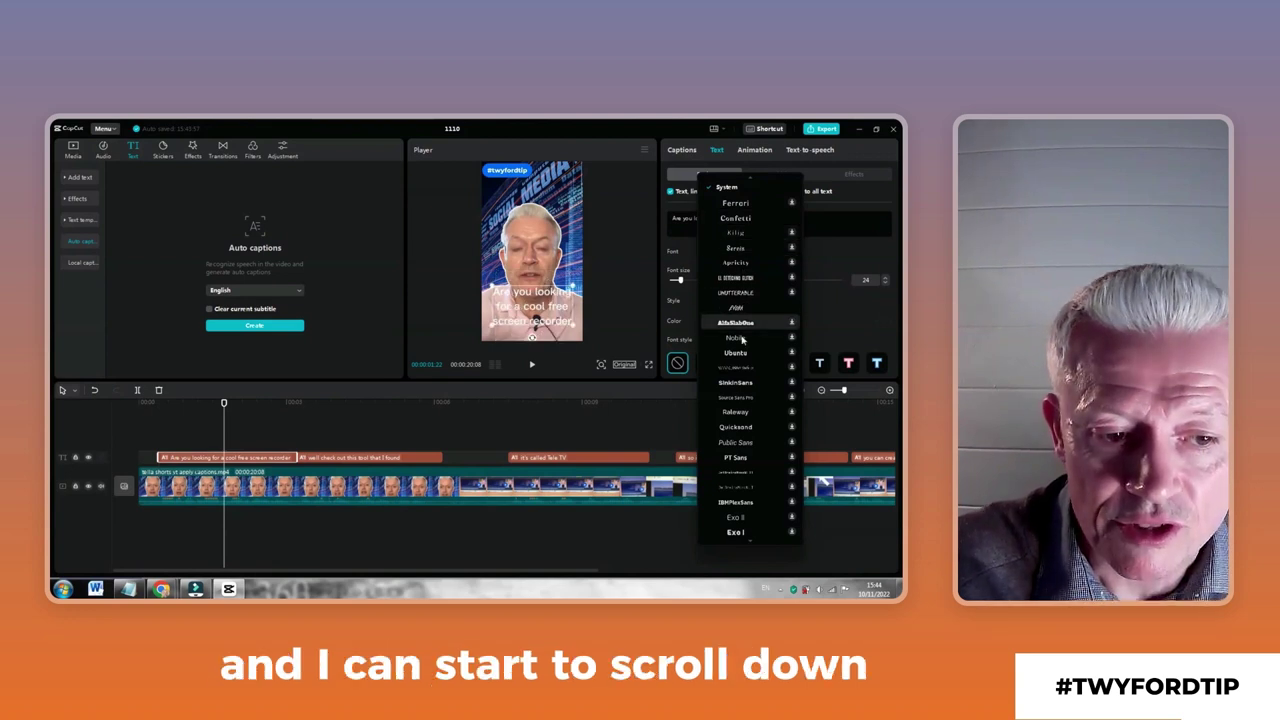
pyautogui.scroll(-5, 742, 341)
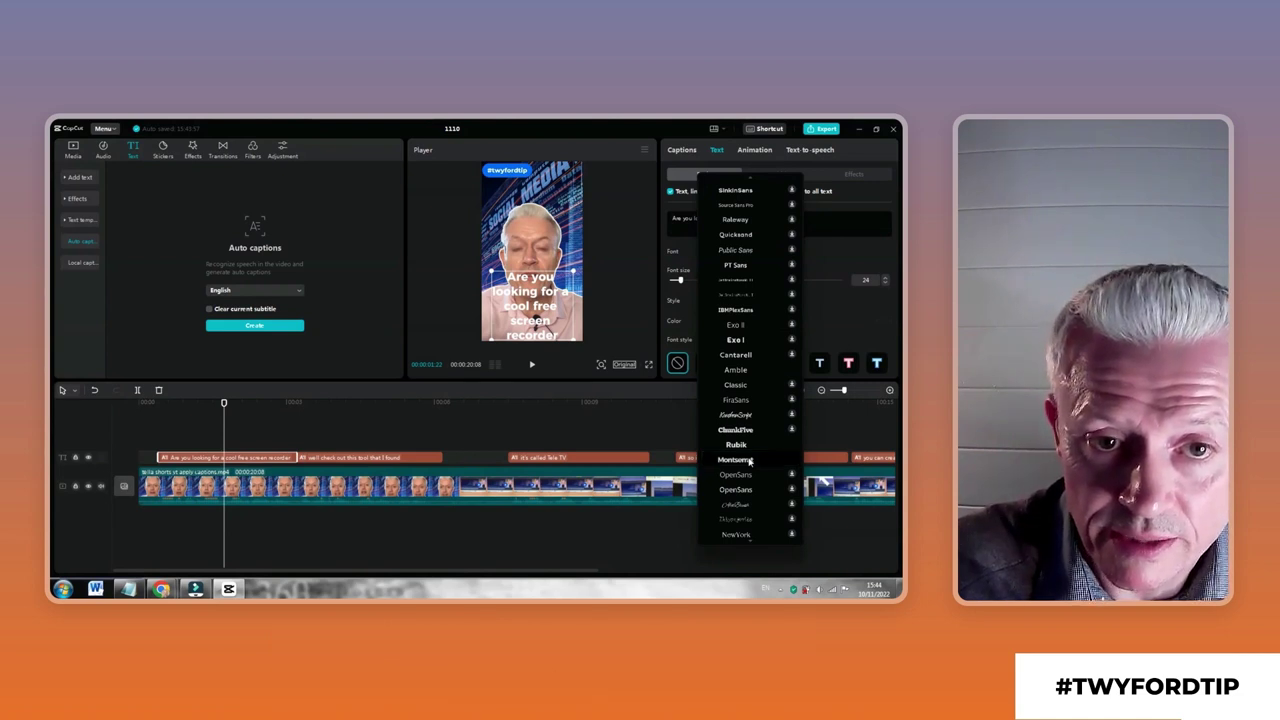
pyautogui.click(749, 460)
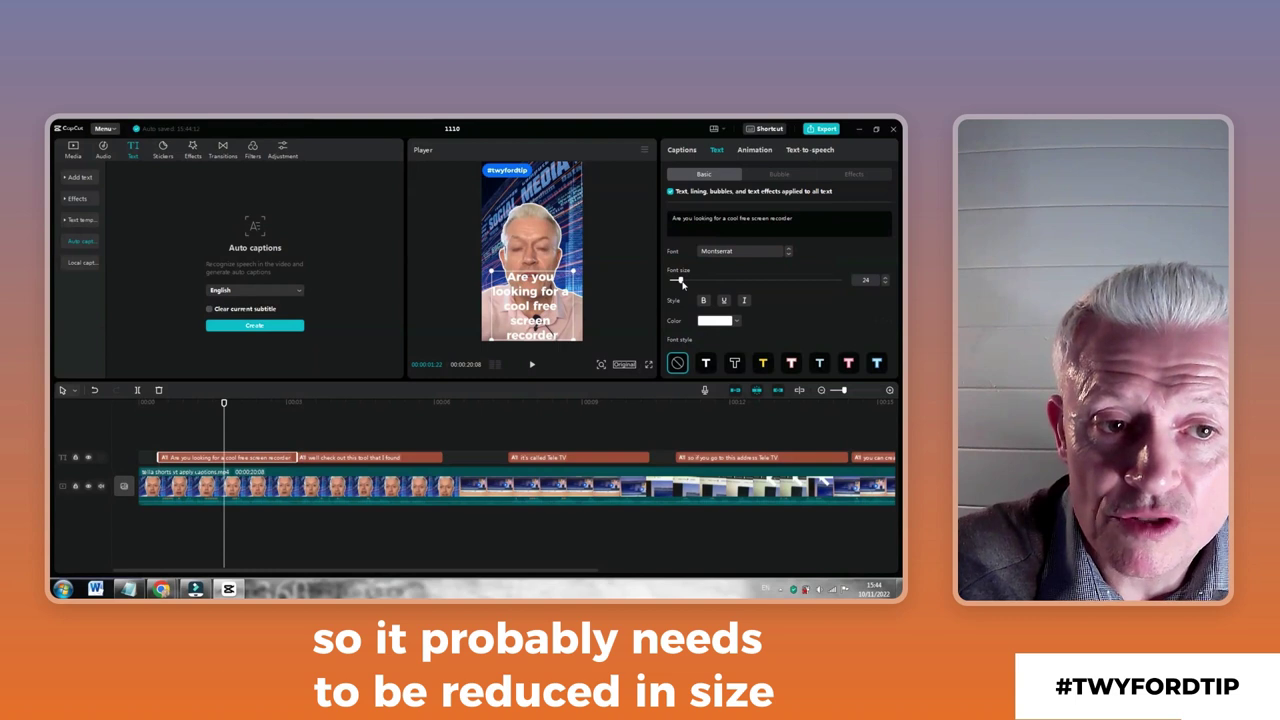
# Reduce the caption font size to 19 and highlight the words 'free screen recorder'.
pyautogui.moveTo(683, 285); pyautogui.dragTo(678, 283)
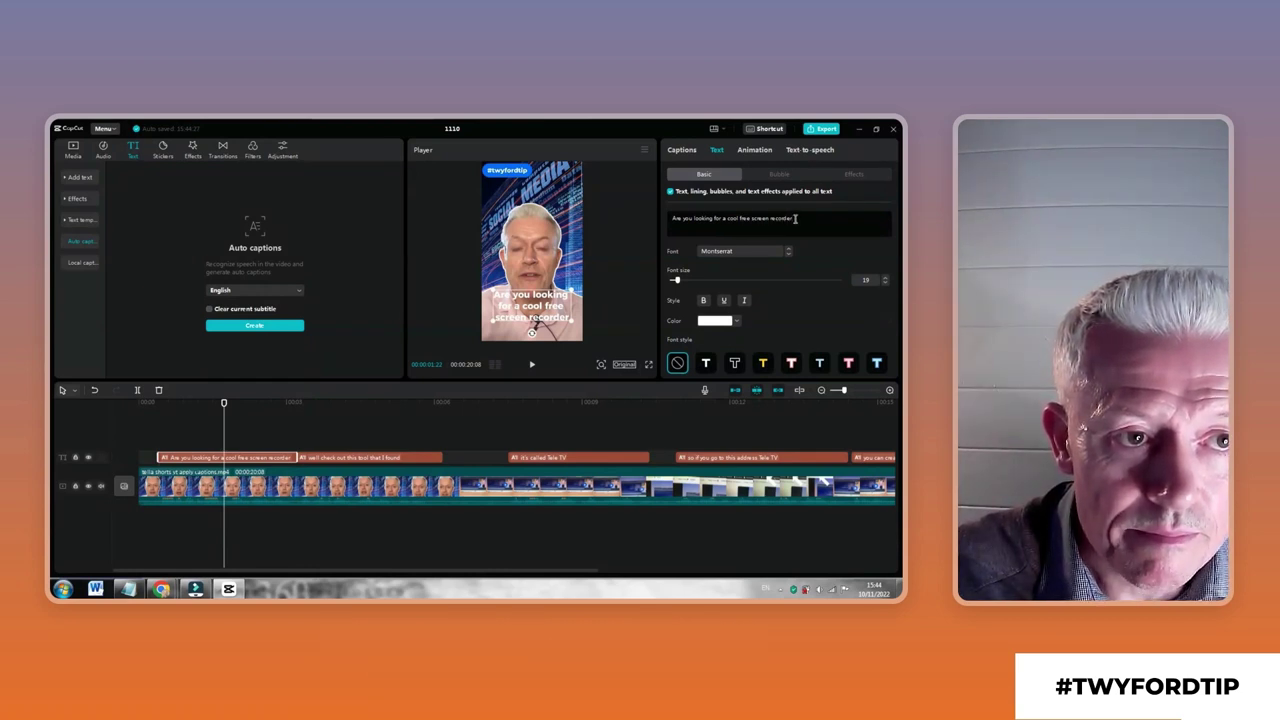
pyautogui.moveTo(788, 218); pyautogui.dragTo(740, 218)
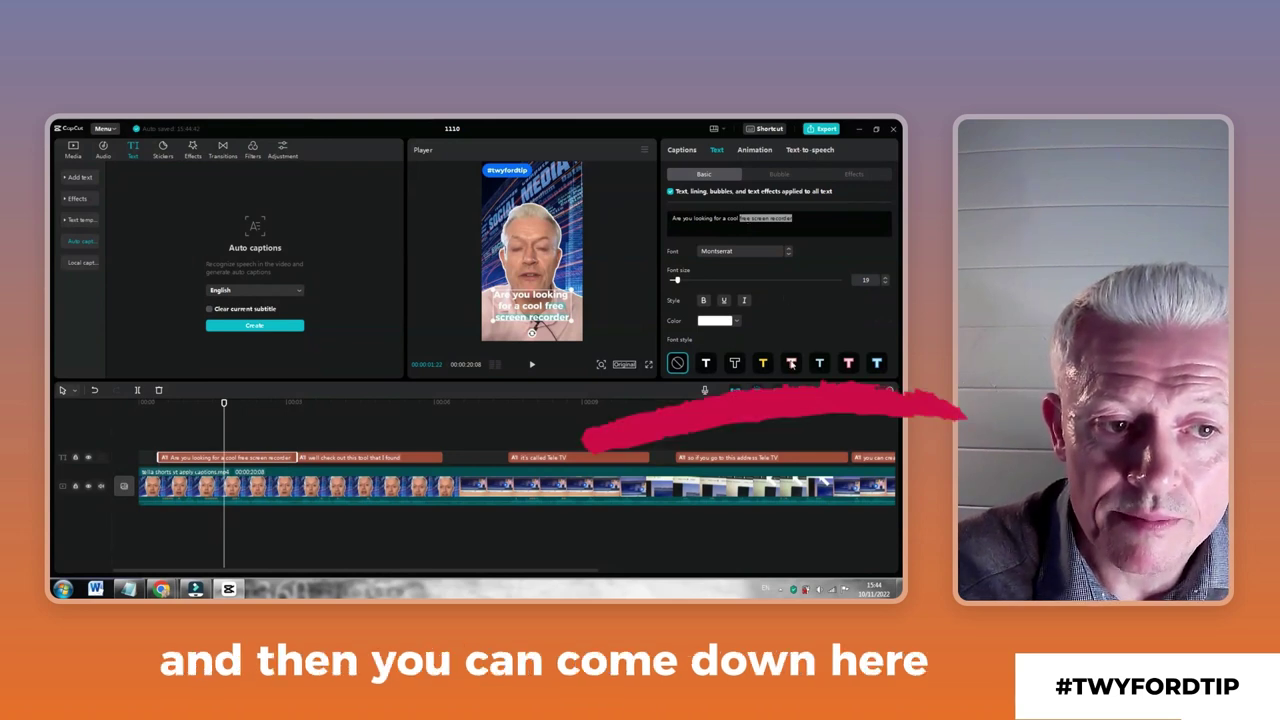
pyautogui.click(736, 366)
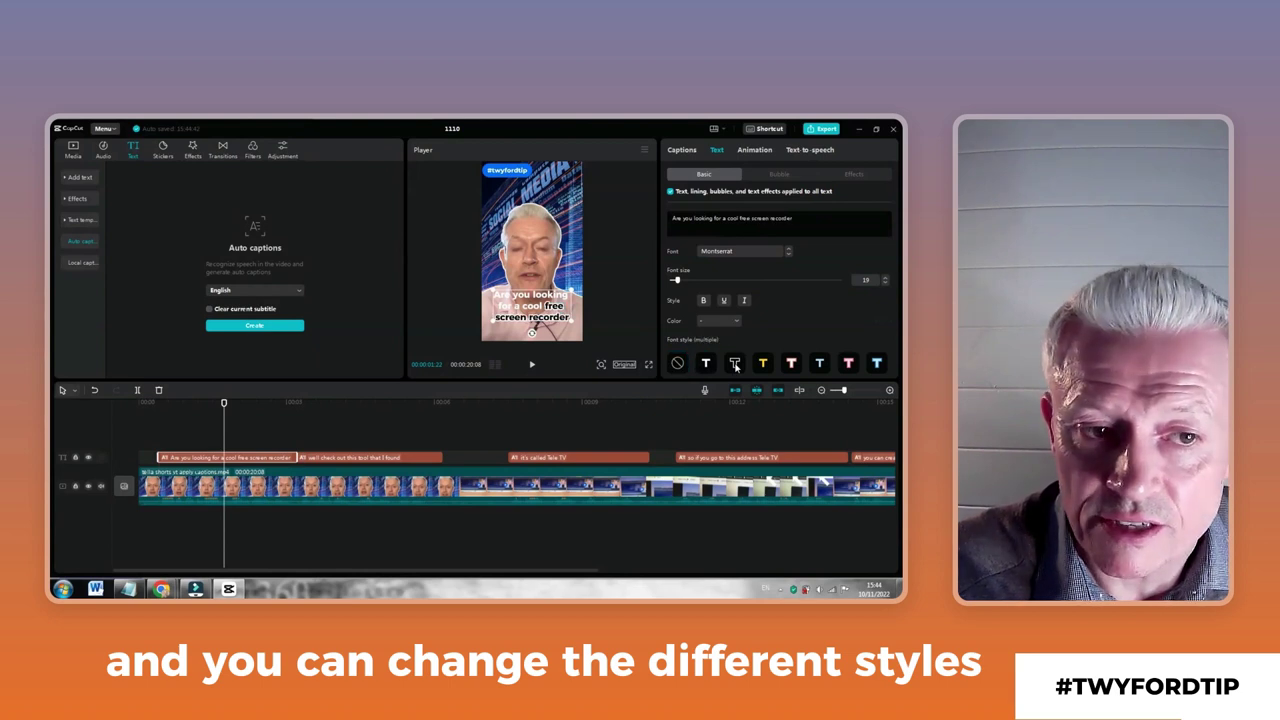
pyautogui.click(762, 364)
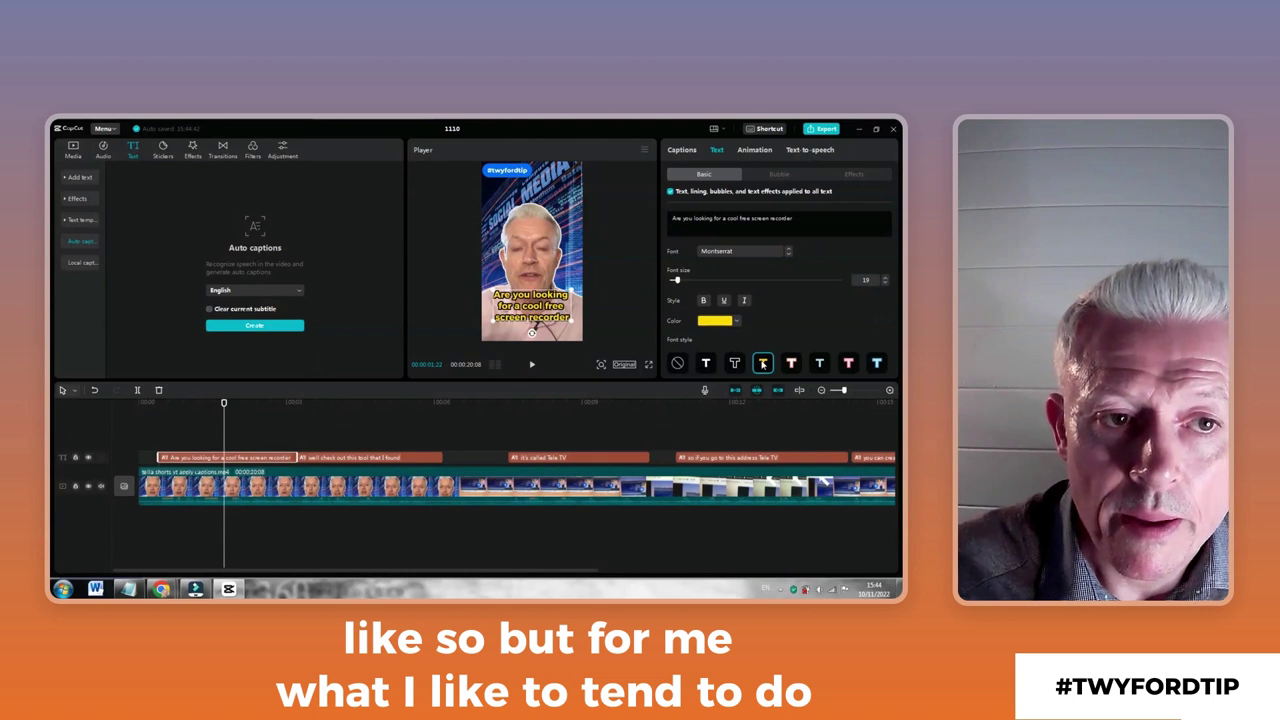
pyautogui.click(680, 365)
pyautogui.moveTo(794, 218); pyautogui.dragTo(740, 218)
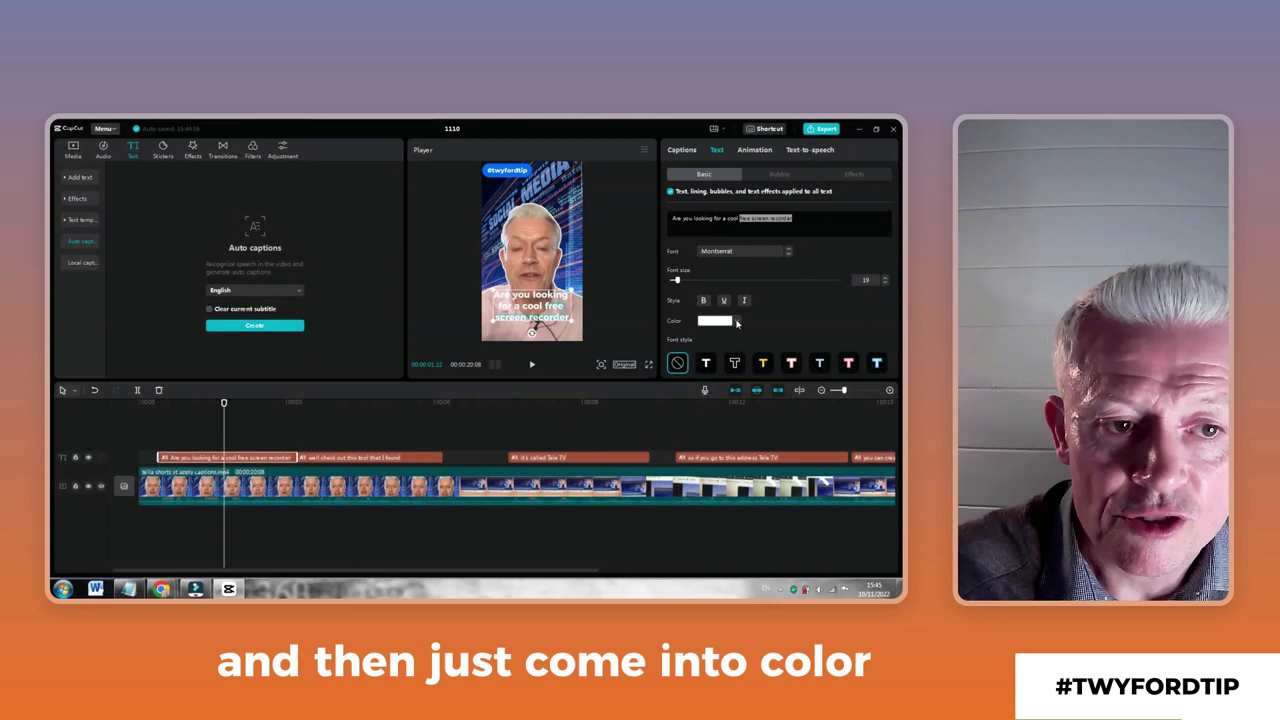
# Colour the highlighted words 'free screen recorder' yellow, then deselect the text.
pyautogui.click(737, 322)
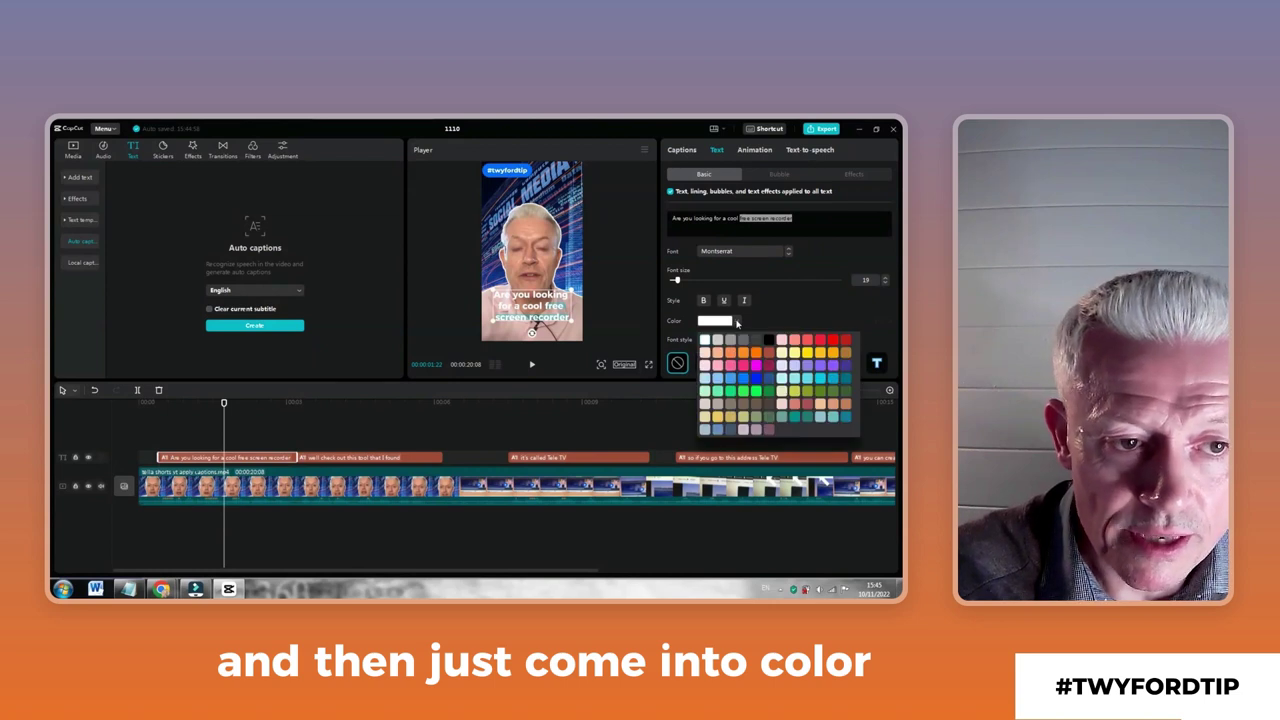
pyautogui.click(822, 354)
pyautogui.click(572, 328)
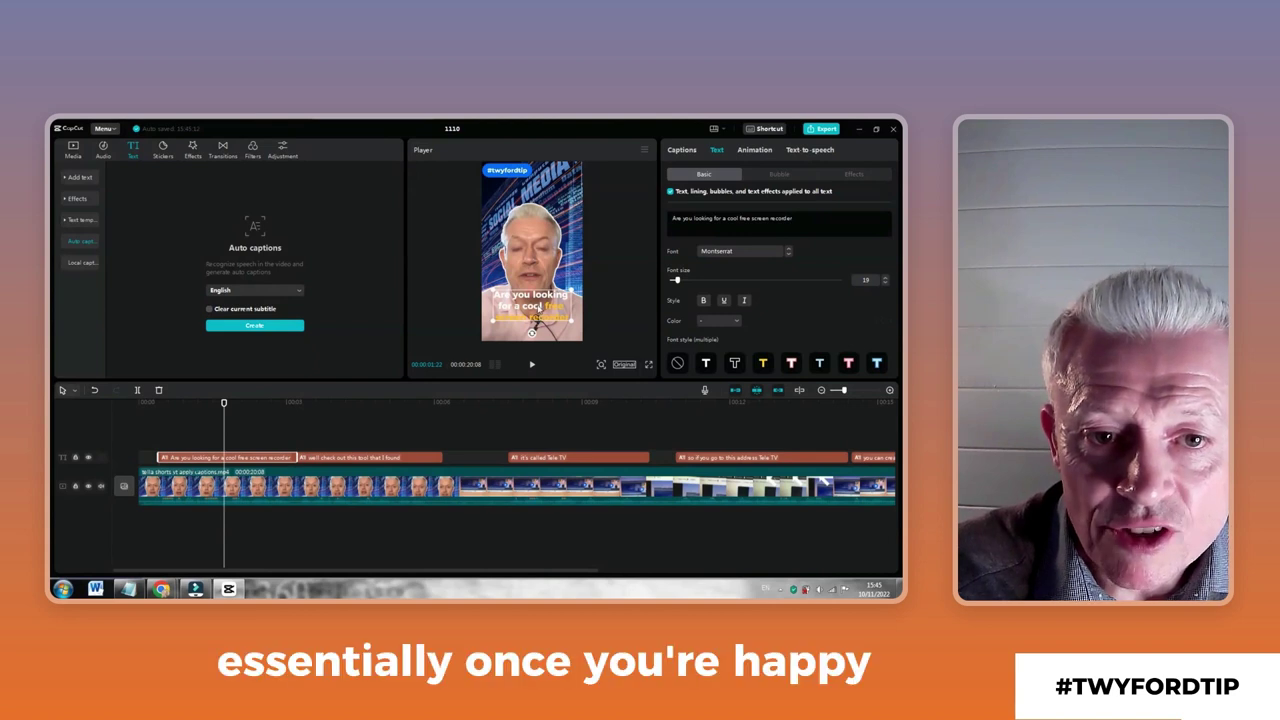
# Check the second caption, 'well check out this tool that I found', then open Export.
pyautogui.moveTo(224, 406); pyautogui.dragTo(331, 412)
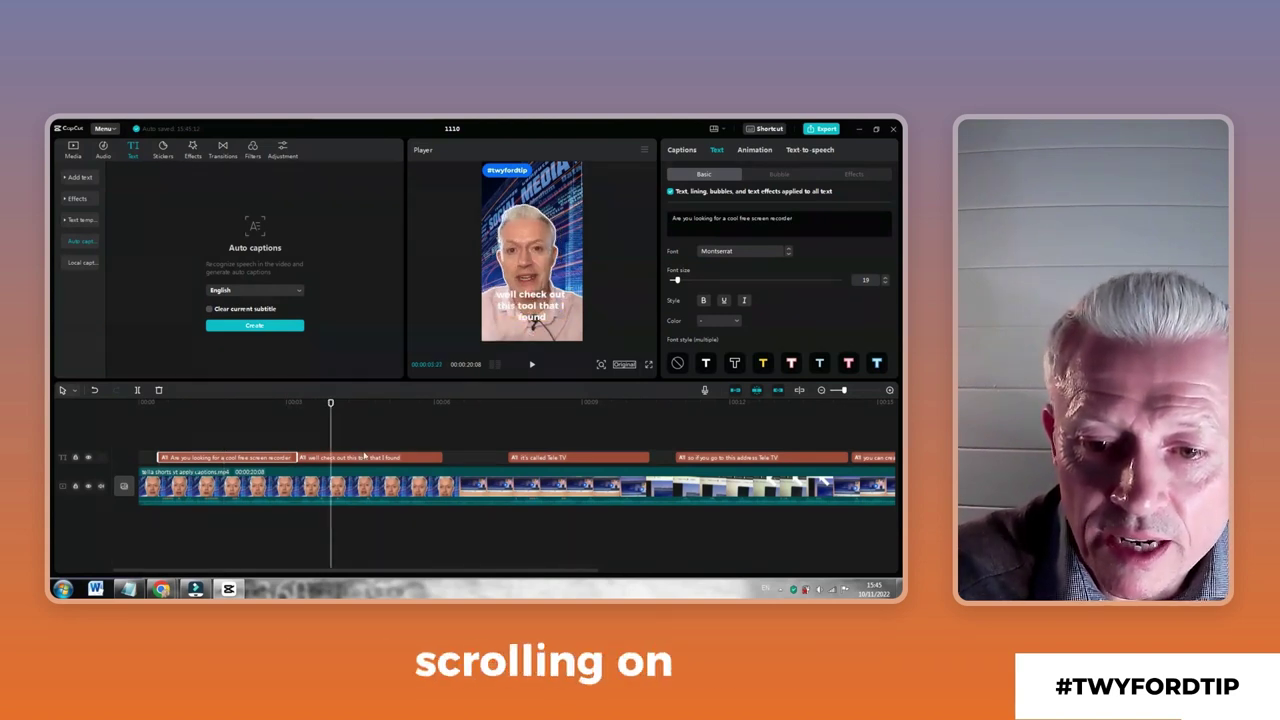
pyautogui.click(364, 457)
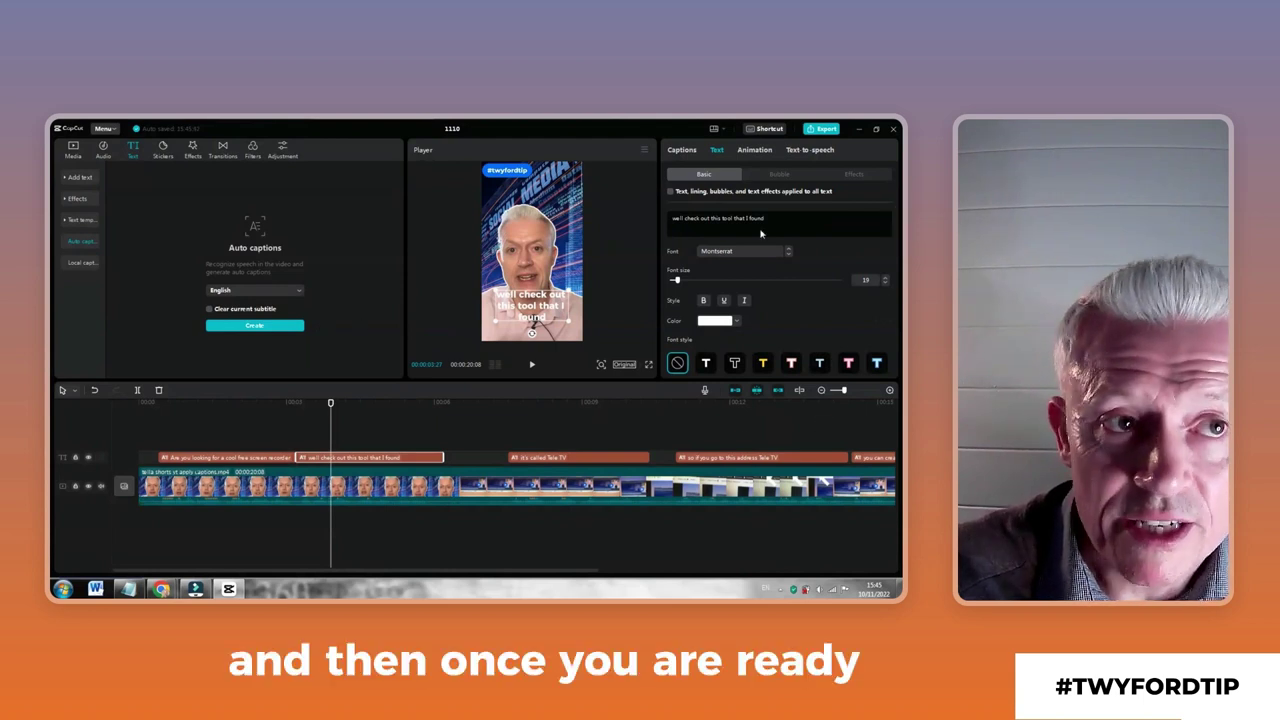
pyautogui.click(822, 129)
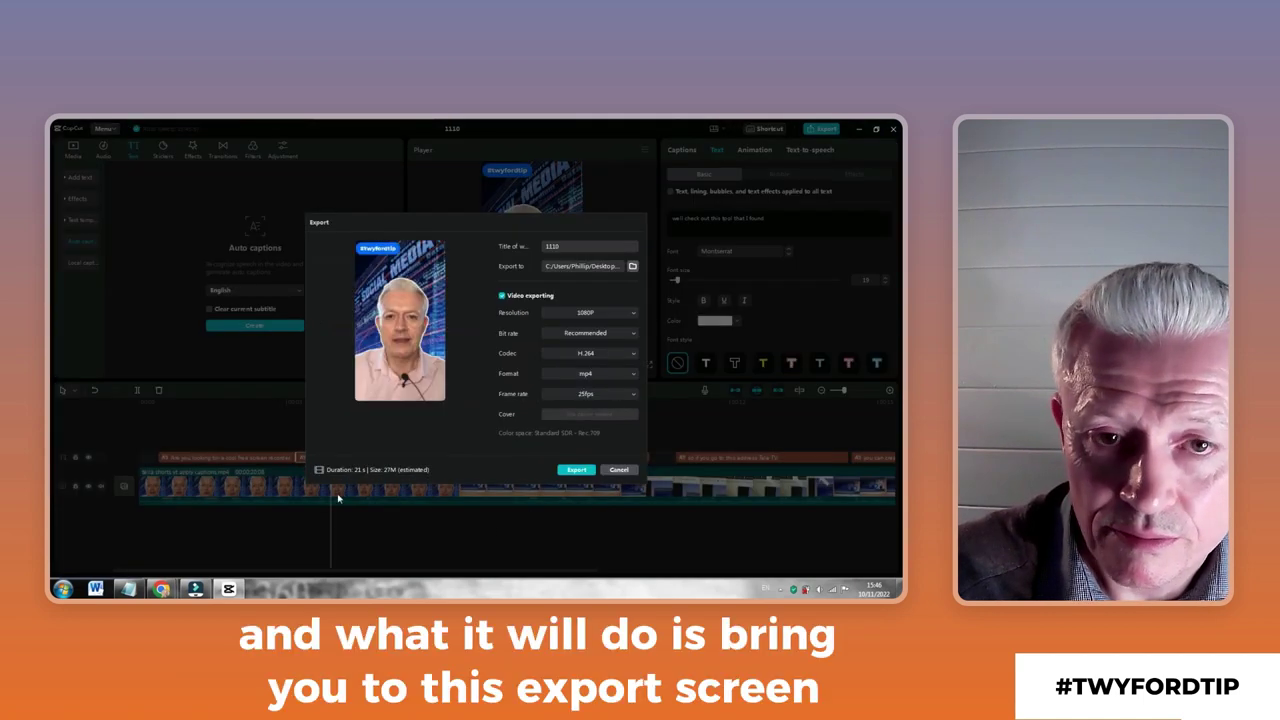